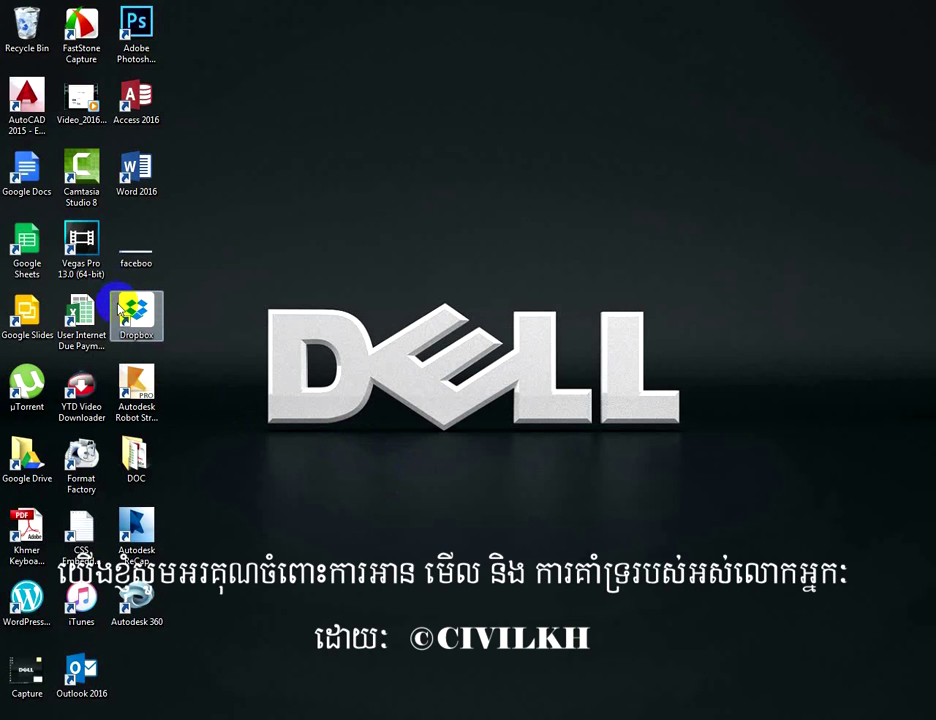
- Launch AutoCAD 2015 from its desktop shortcut and open the volume mixer while it loads
double_click(30, 122)
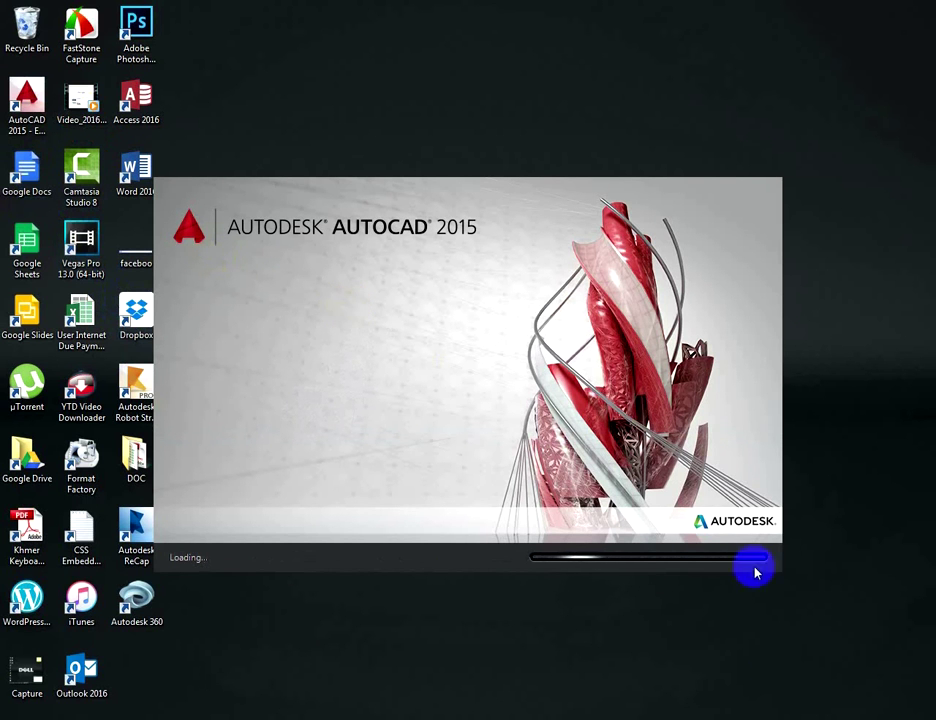
click(850, 716)
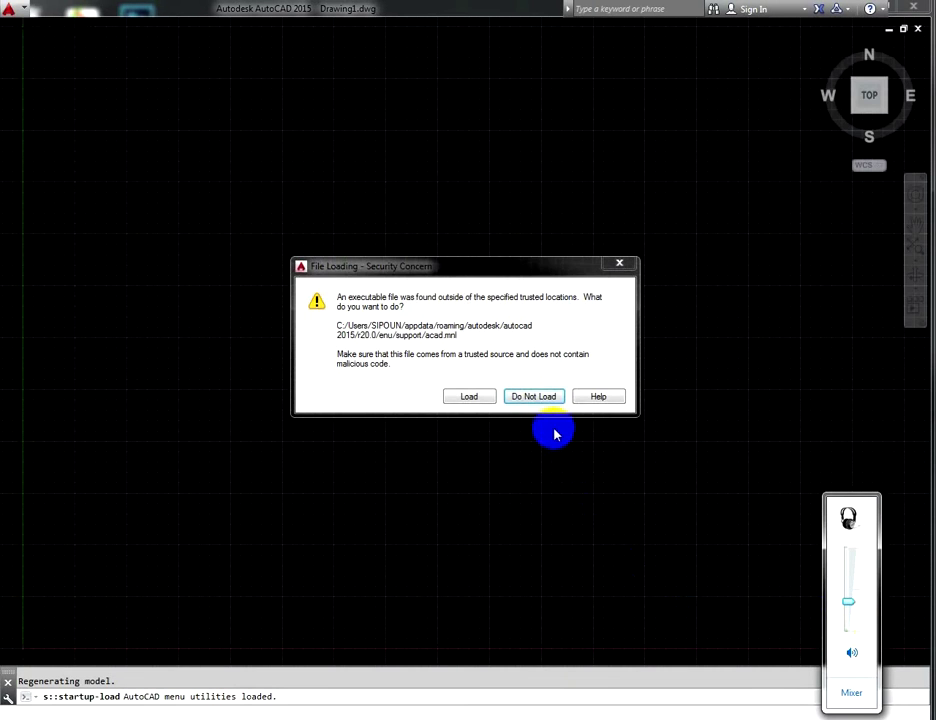
- Dismiss the Security Concern warning with Do Not Load and pan the empty Drawing1
click(535, 396)
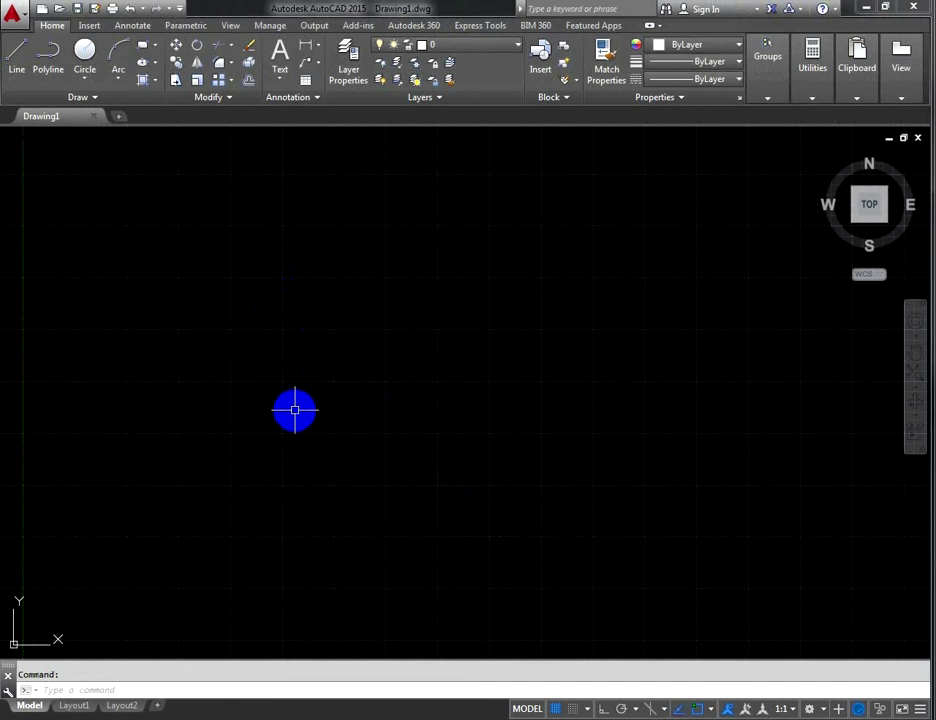
middle_drag(295, 410, 244, 403)
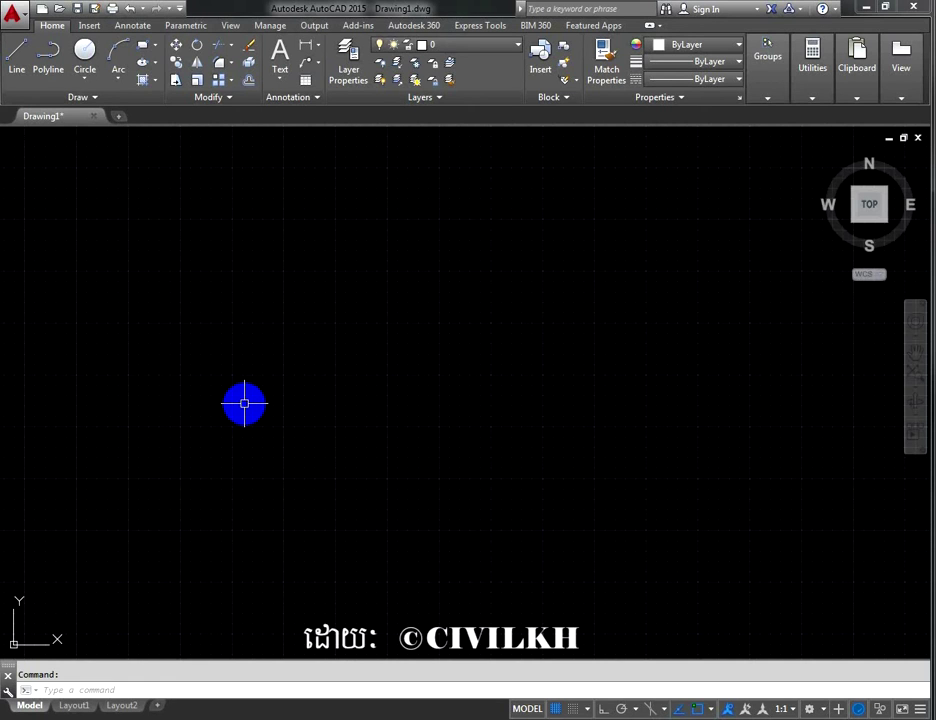
- Run MVSETUP, decline paper space with N, and choose Metric units with M
text(m)
text(vset)
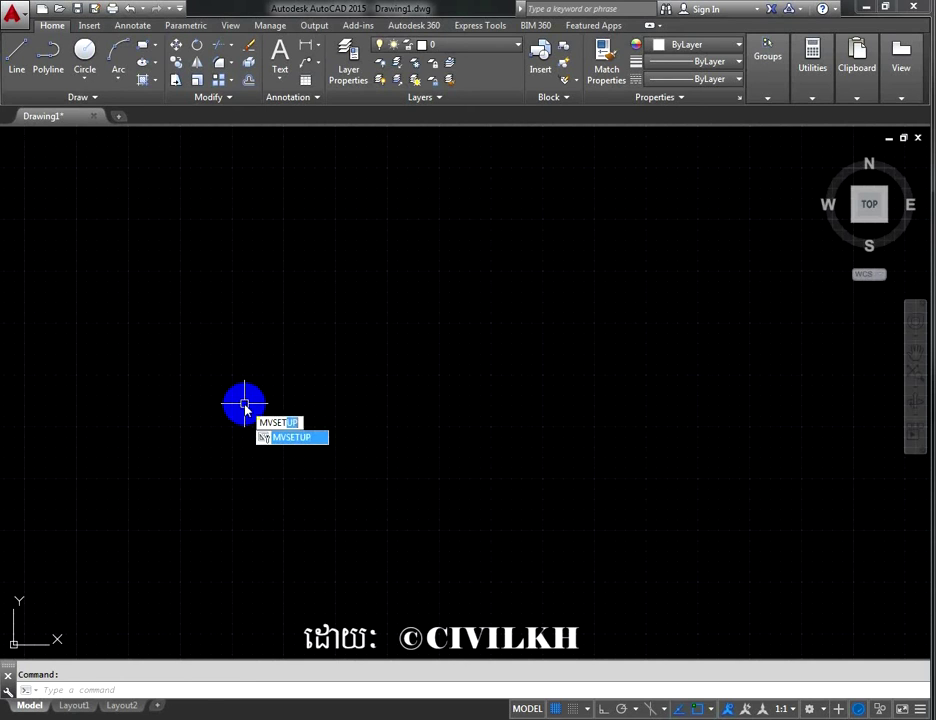
key(Return)
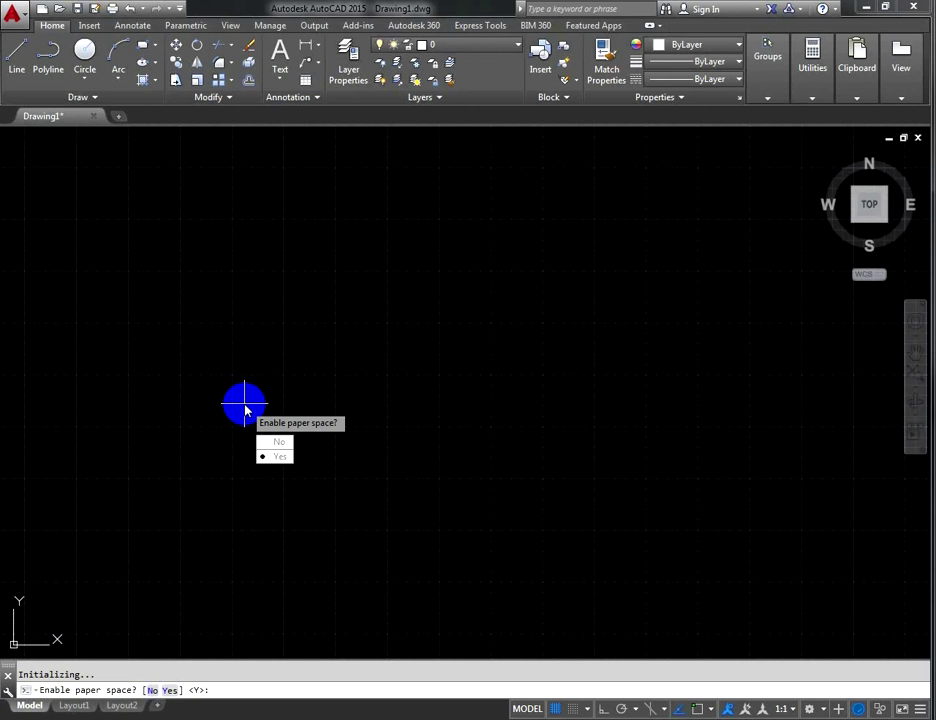
text(n)
key(Return)
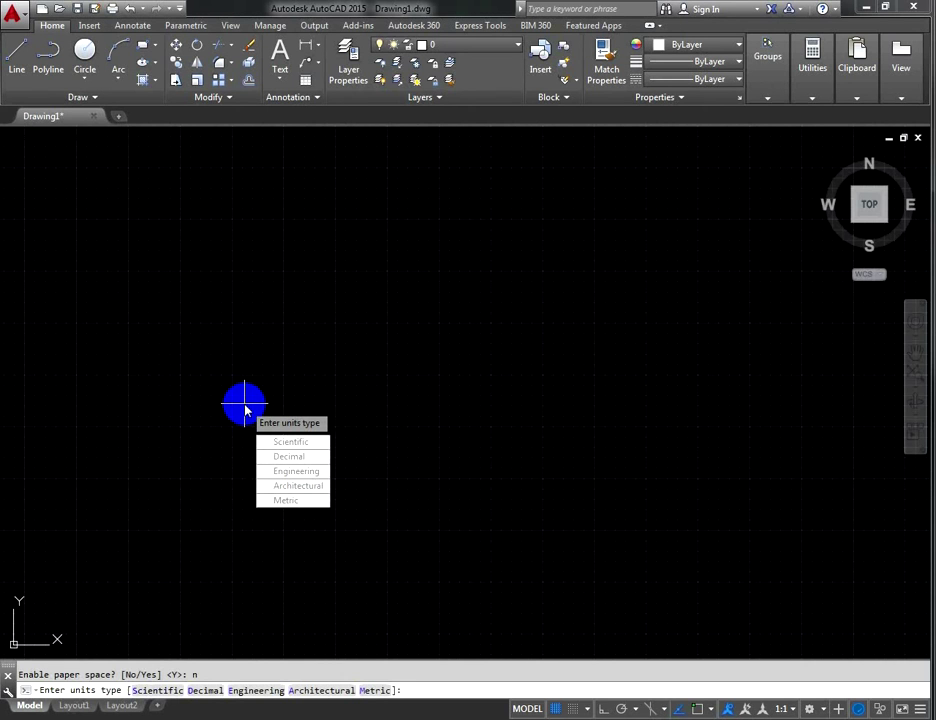
text(m)
key(Return)
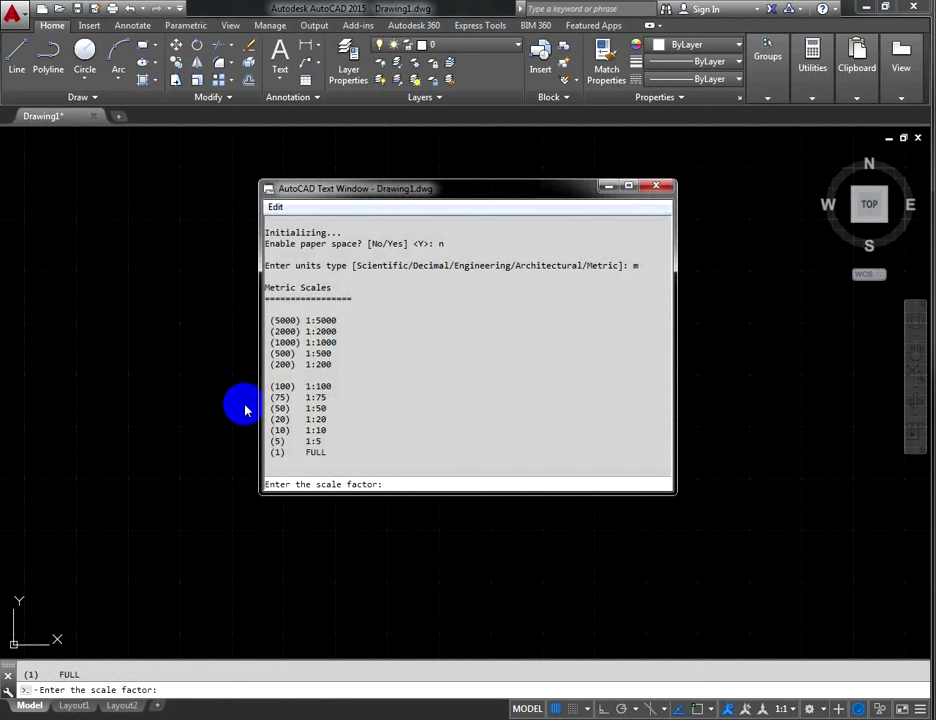
- Enter MVSETUP scale factor 100, paper width 297 and paper height 210 to draw the border
text(1)
text(00)
key(Return)
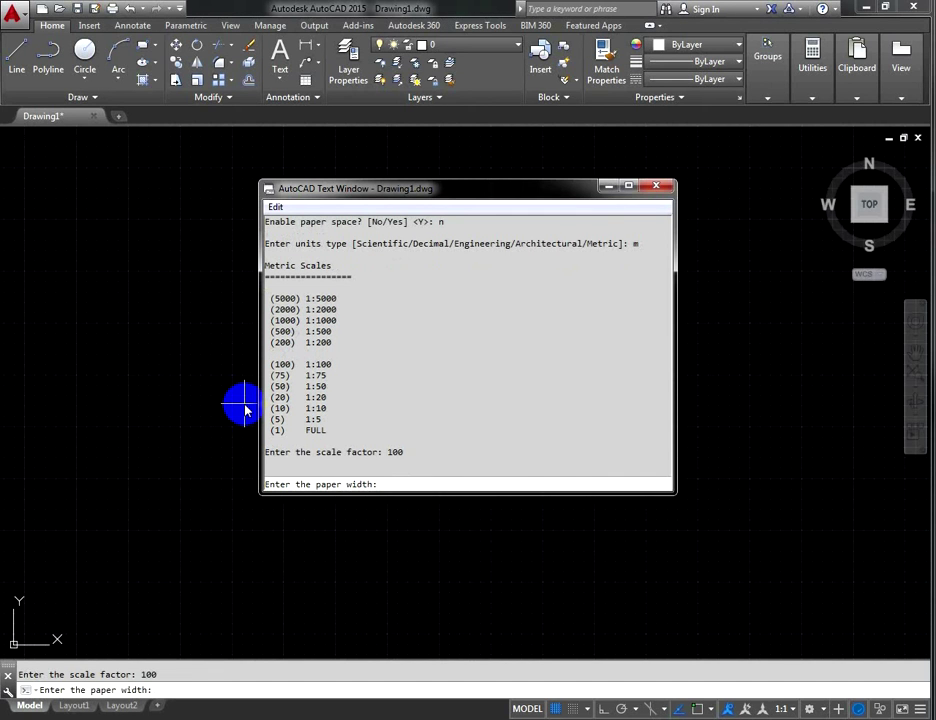
text(9)
key(BackSpace)
text(297)
key(Return)
text(20)
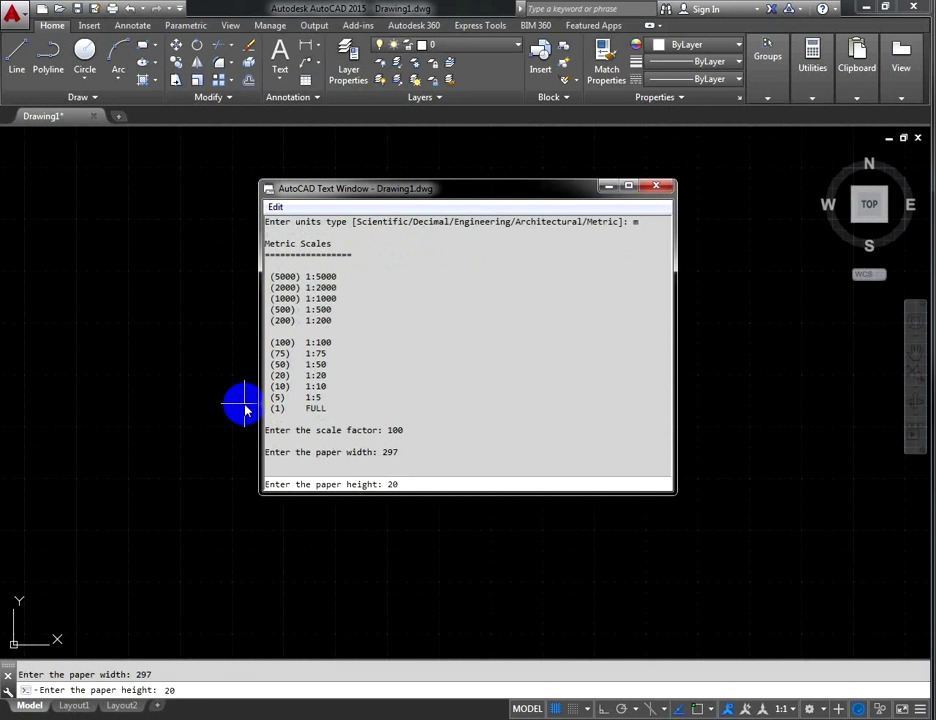
text(1)
key(BackSpace)
key(BackSpace)
text(1)
text(0)
key(Return)
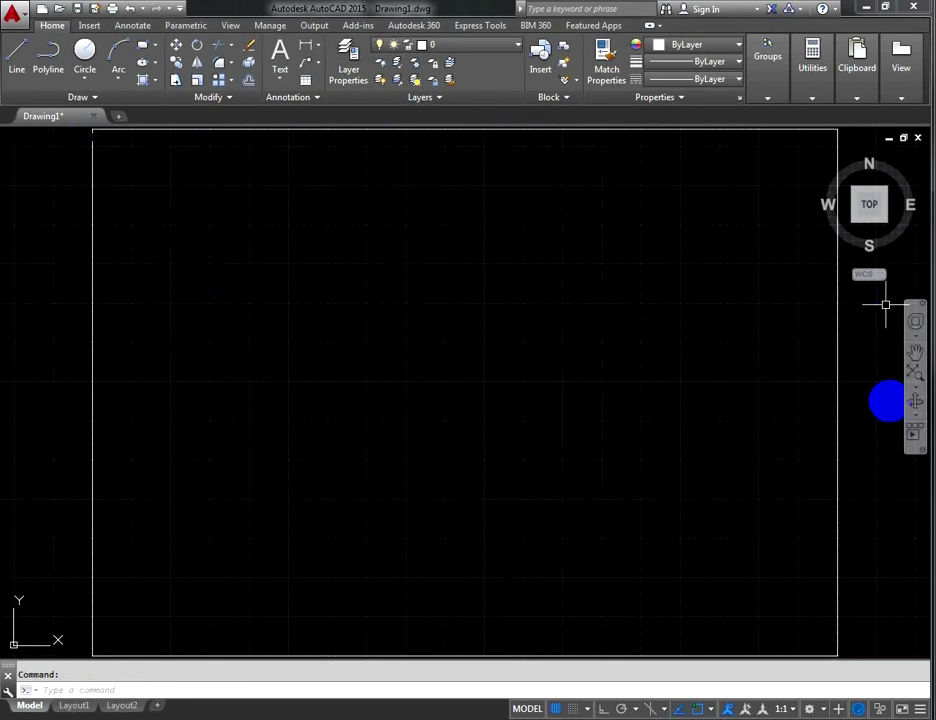
- Pan and zoom so the 297 × 210 border fills the drawing area
middle_drag(390, 408, 278, 380)
scroll(295, 383, down, 2)
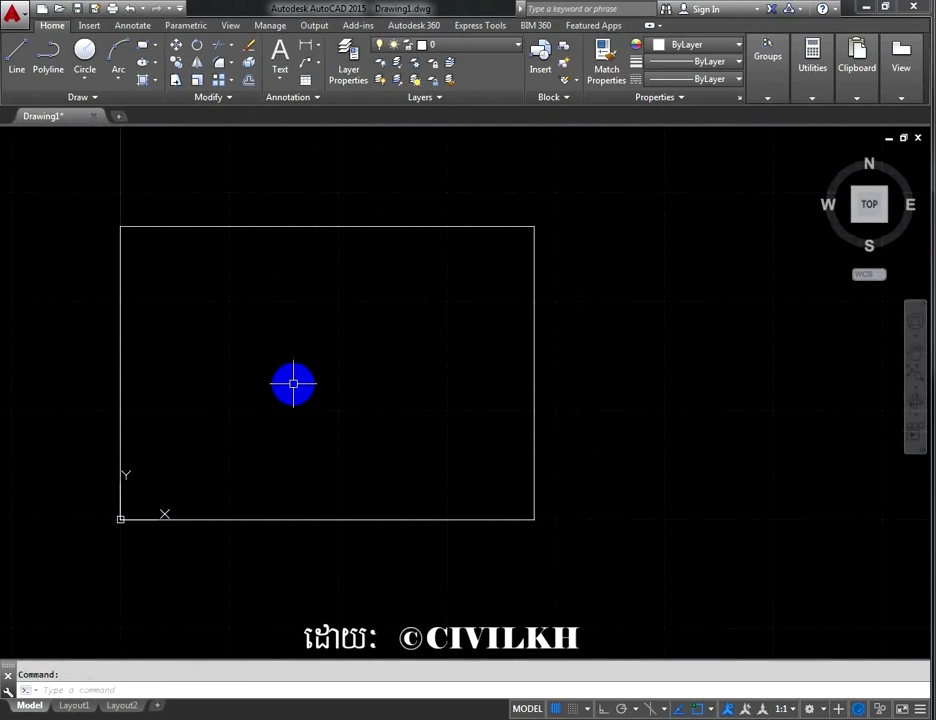
scroll(217, 383, up, 2)
middle_drag(217, 383, 264, 382)
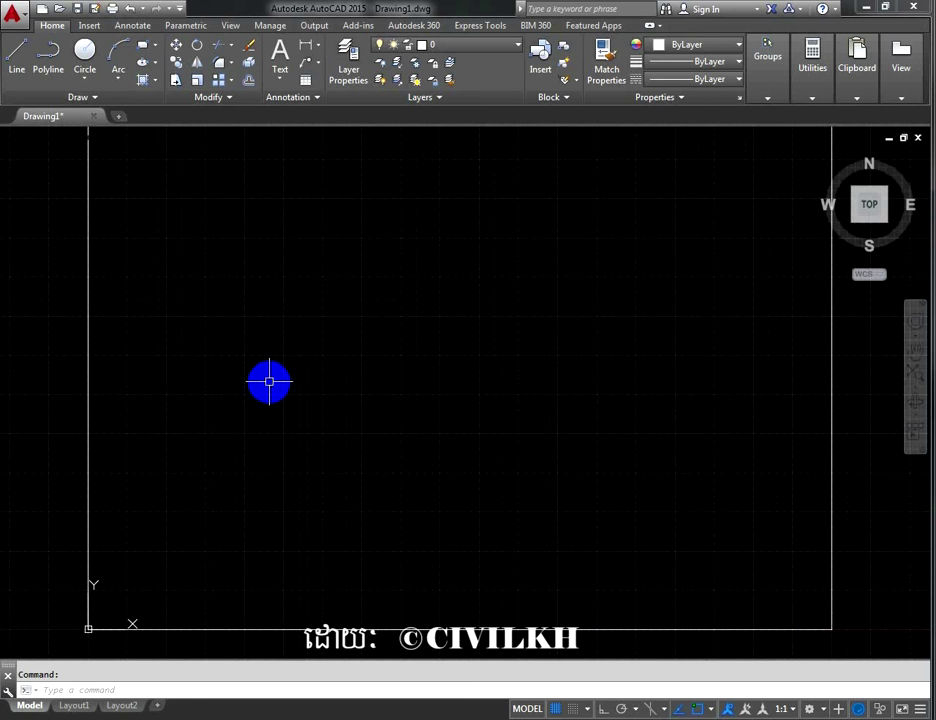
- Draw a circle of radius 500 inside the border
text(c)
key(Return)
click(254, 337)
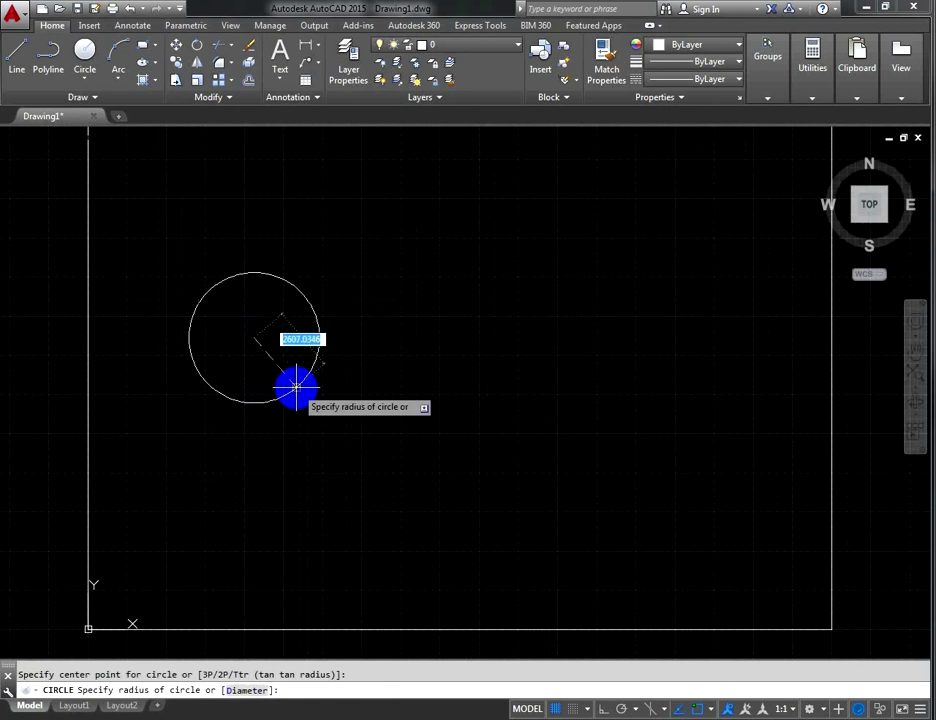
text(500)
key(Return)
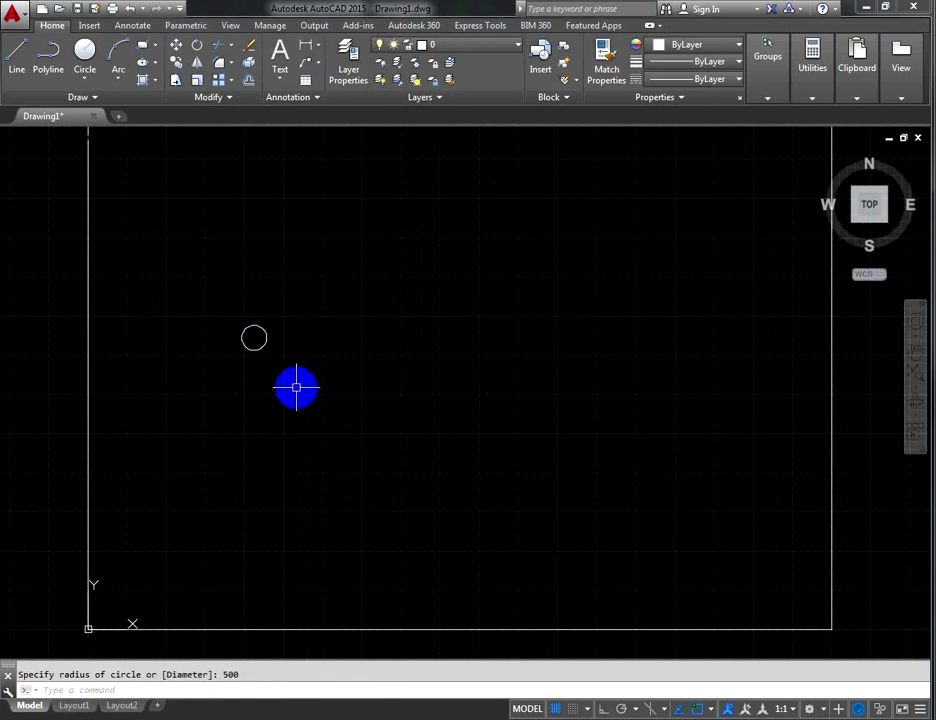
scroll(295, 341, up, 3)
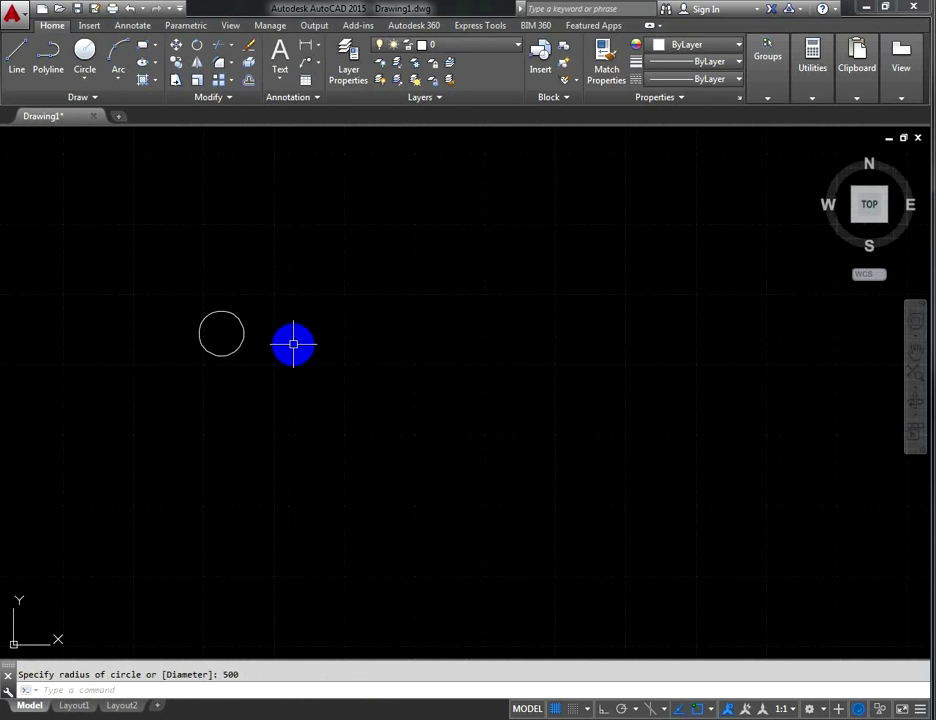
- Draw a horizontal 1000-unit line beside the circle with Ortho on
text(l)
key(Return)
click(288, 337)
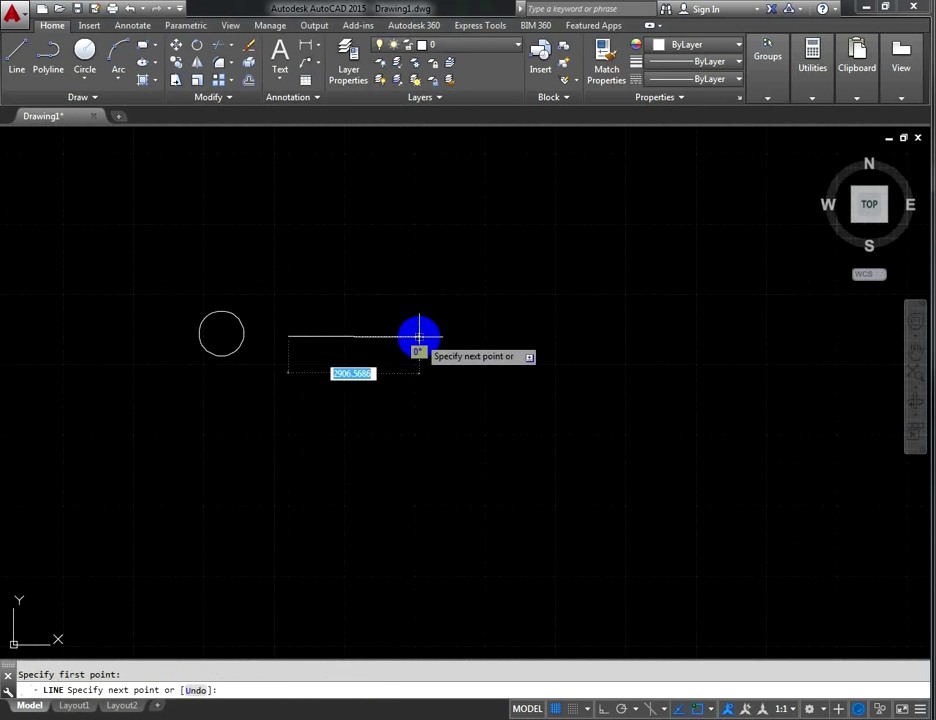
key(F8)
text(10)
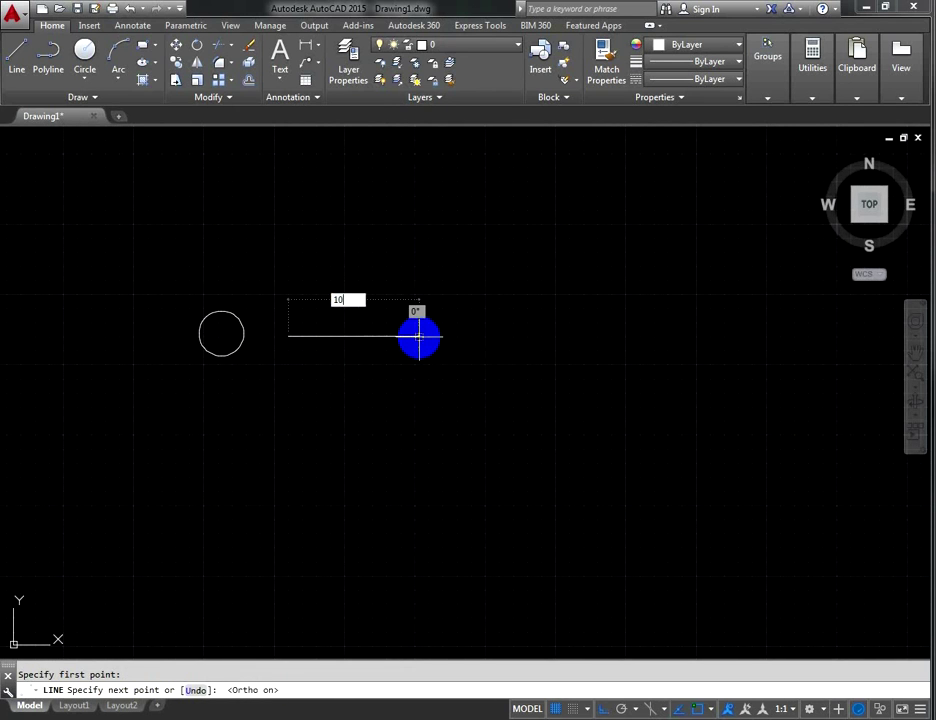
text(00)
key(Return)
- Draw a 1000 × 1000 square with RECTANG to the right of the line
key(Return)
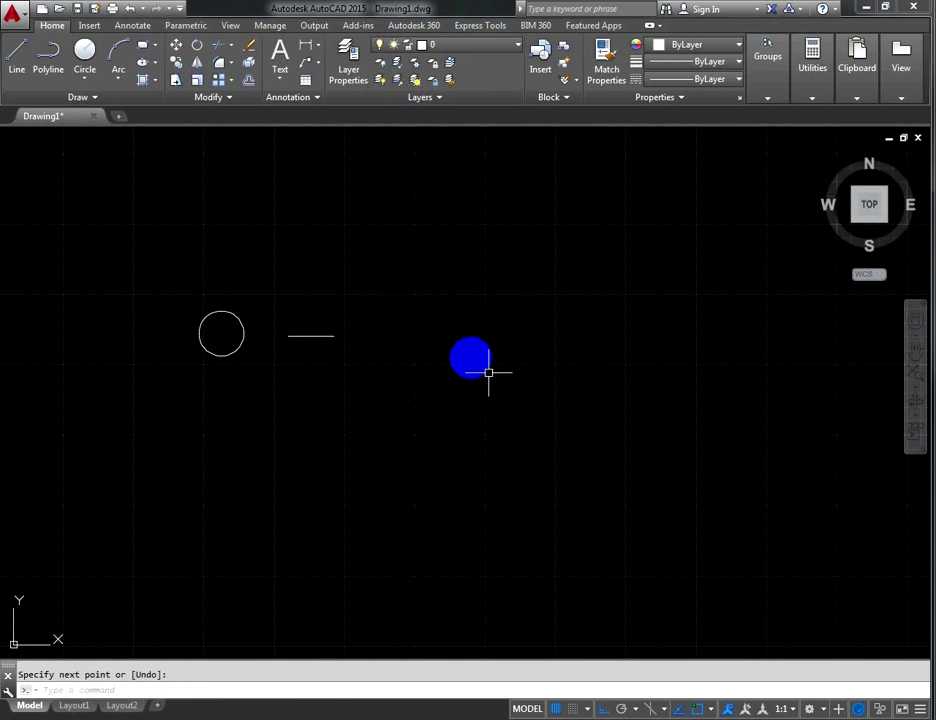
text(rec)
key(Return)
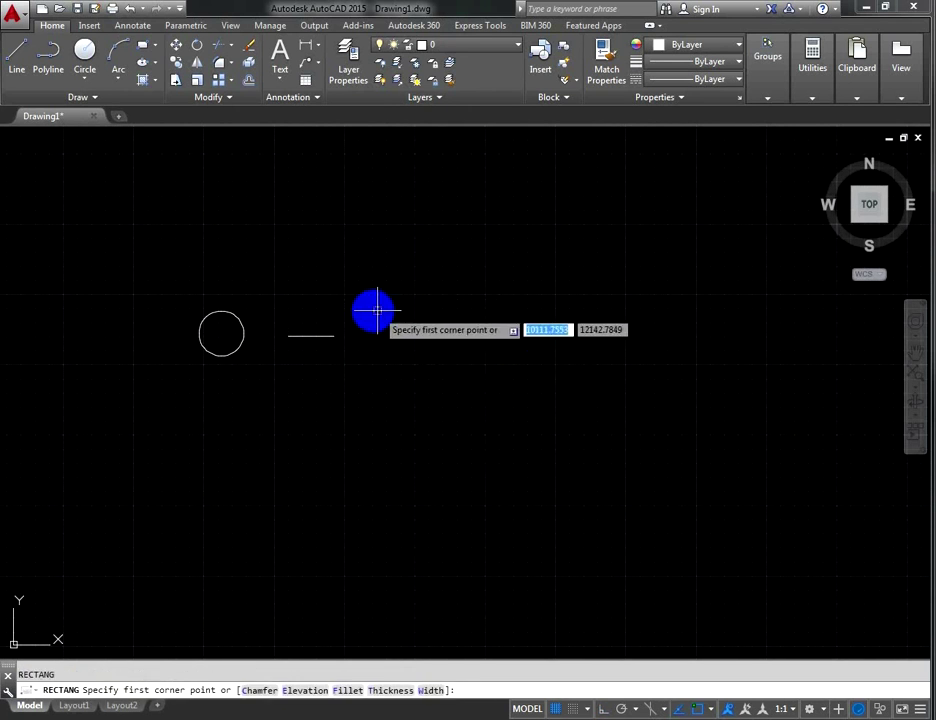
click(375, 311)
text(10)
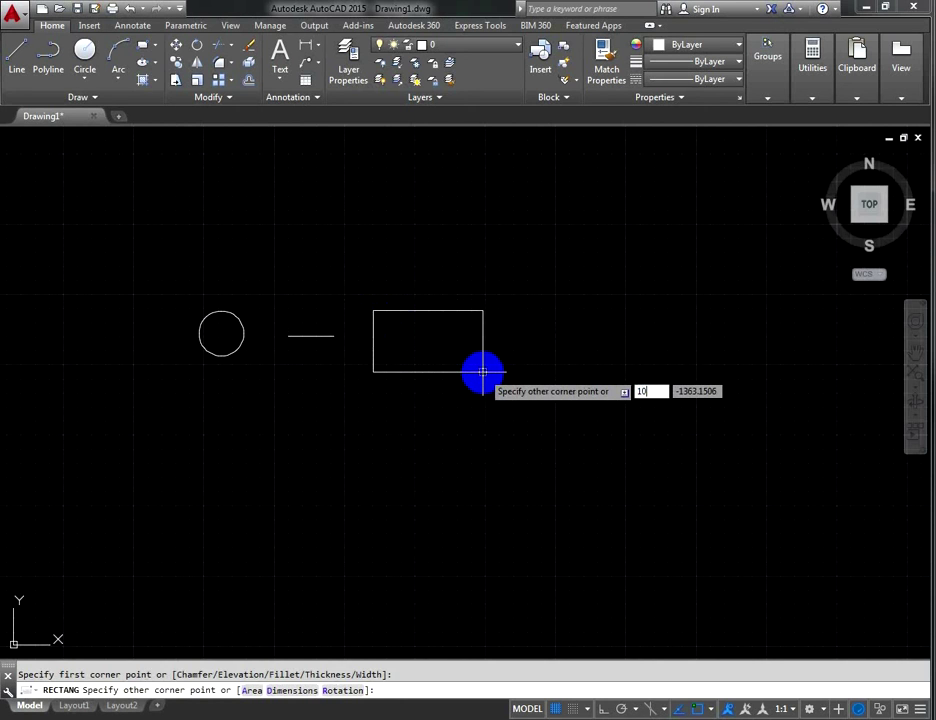
text(00)
key(Tab)
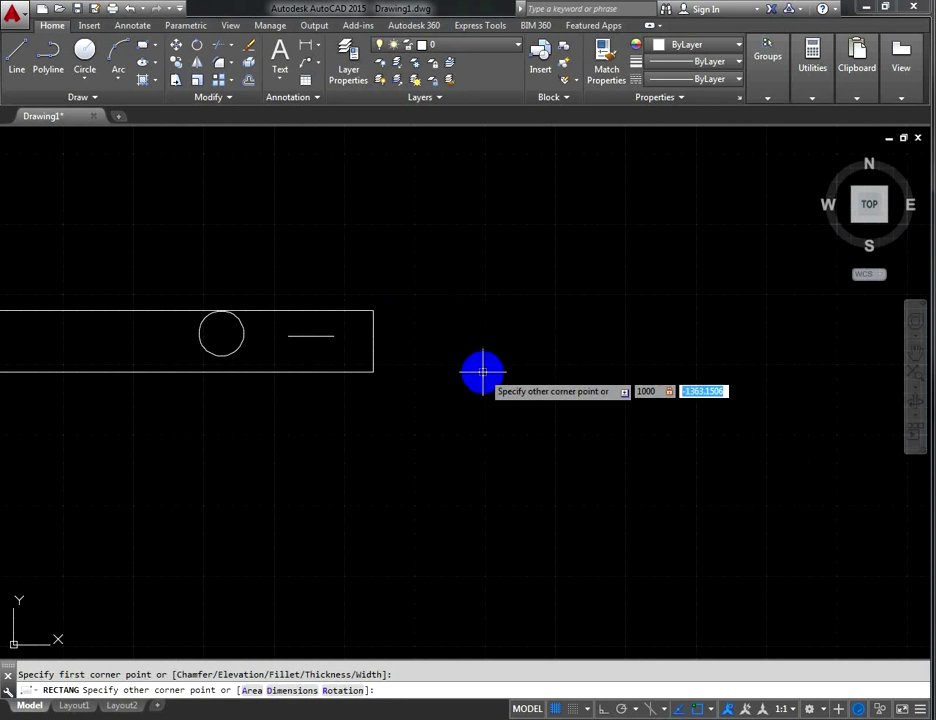
text(-1000)
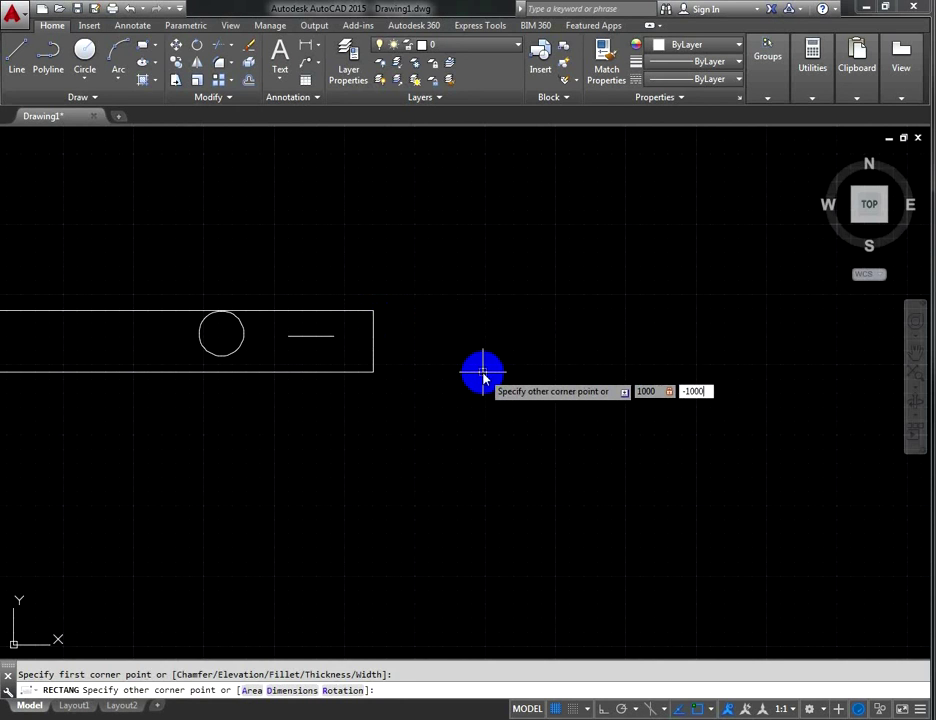
key(Return)
scroll(292, 352, up, 3)
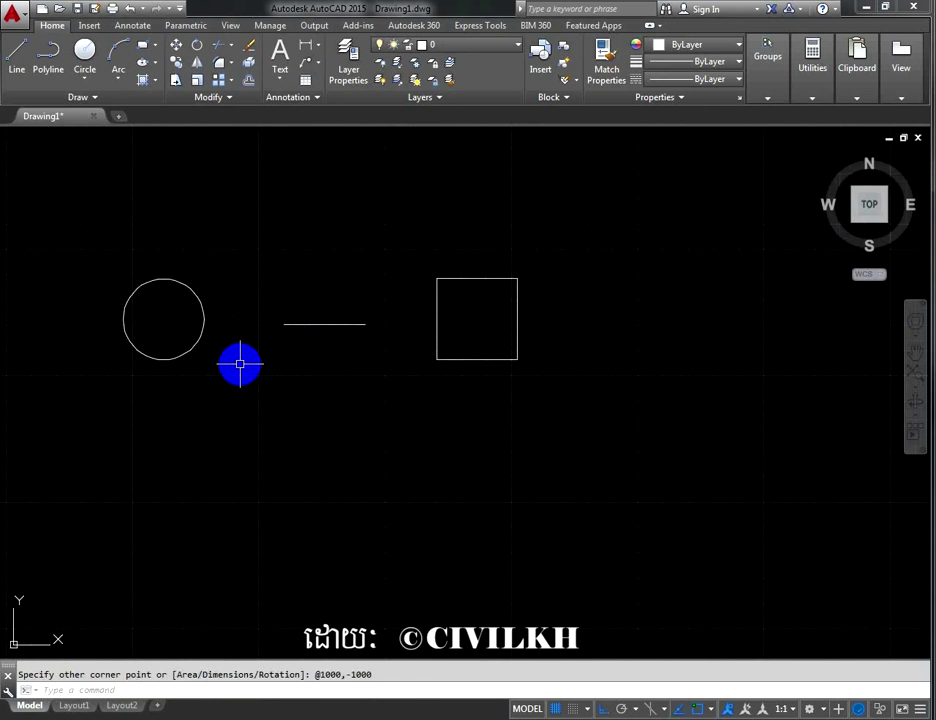
- Add a linear dimension across the 1000-unit line, reading 1000.0000
text(dli)
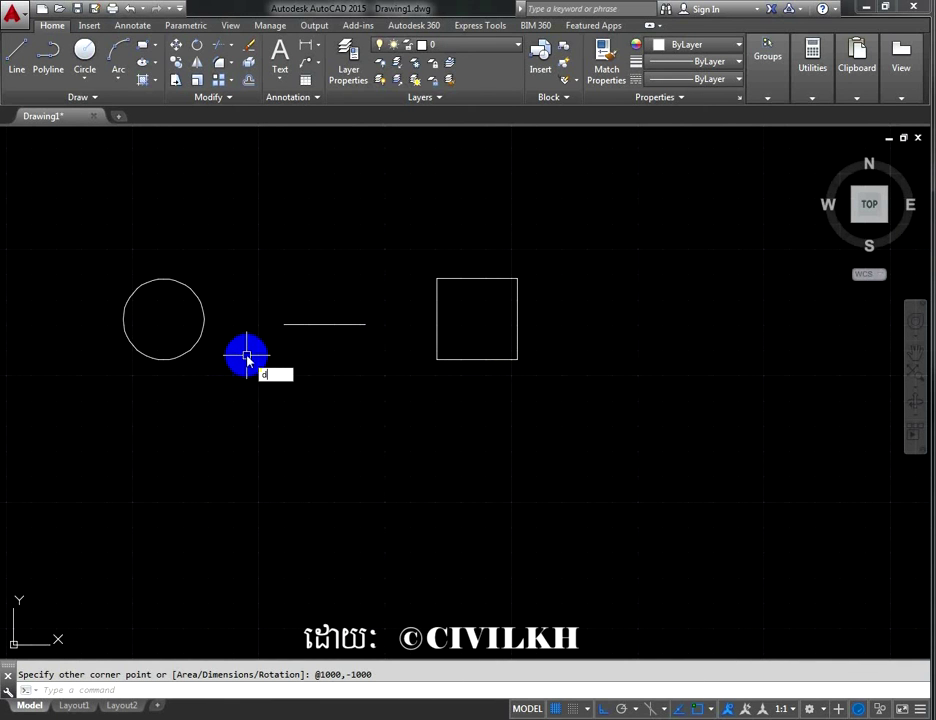
key(Return)
click(284, 324)
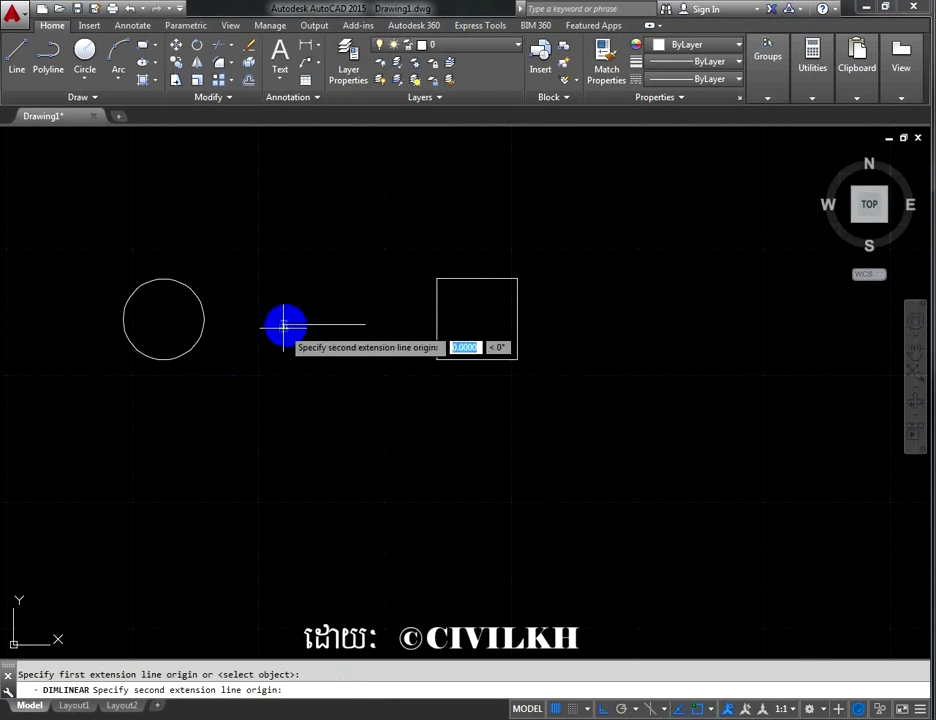
click(365, 324)
click(365, 294)
- Zoom and pan in to inspect the 1000.0000 dimension text up close
scroll(261, 322, up, 5)
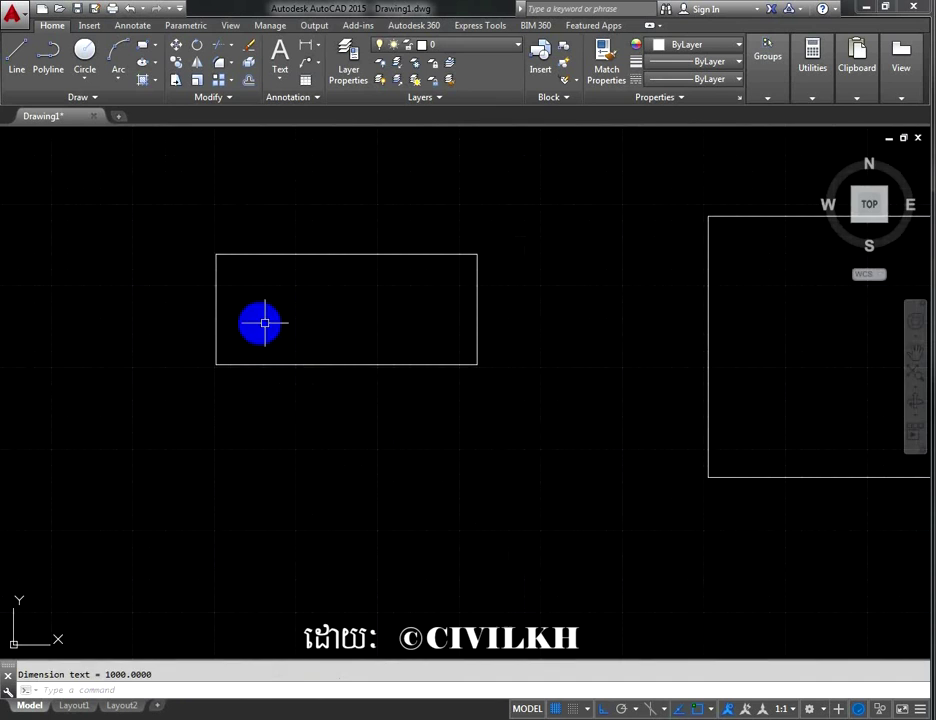
scroll(251, 306, up, 5)
middle_drag(251, 306, 255, 489)
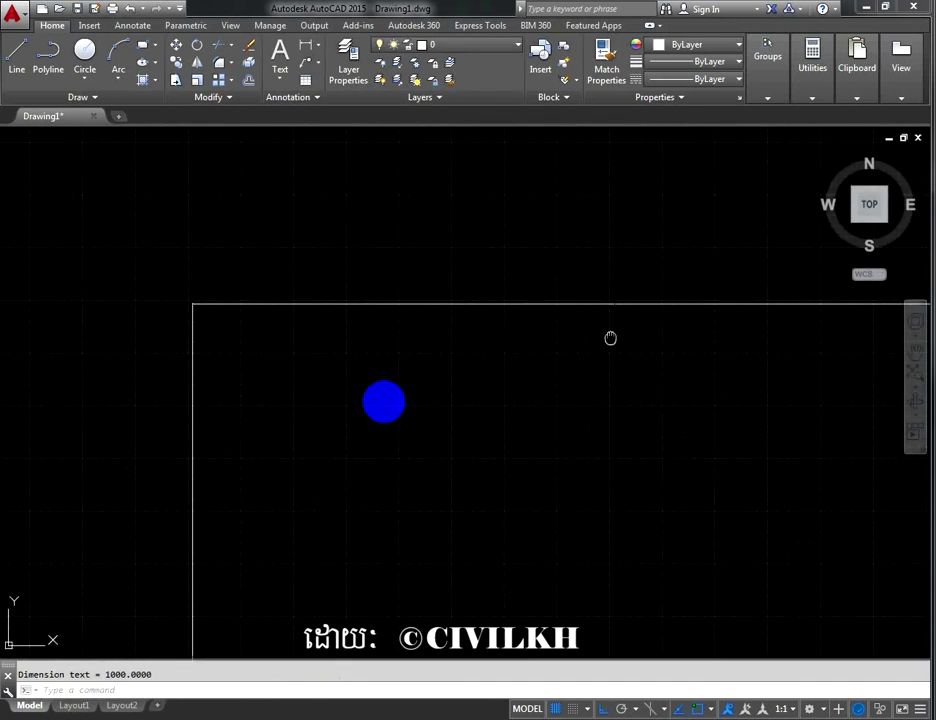
middle_drag(610, 337, 428, 393)
mouse_move(270, 396)
middle_down()
mouse_move(395, 359)
mouse_move(516, 340)
mouse_move(563, 313)
mouse_move(679, 298)
mouse_move(130, 440)
mouse_move(382, 407)
mouse_move(469, 421)
middle_up()
scroll(613, 410, up, 5)
scroll(236, 434, up, 3)
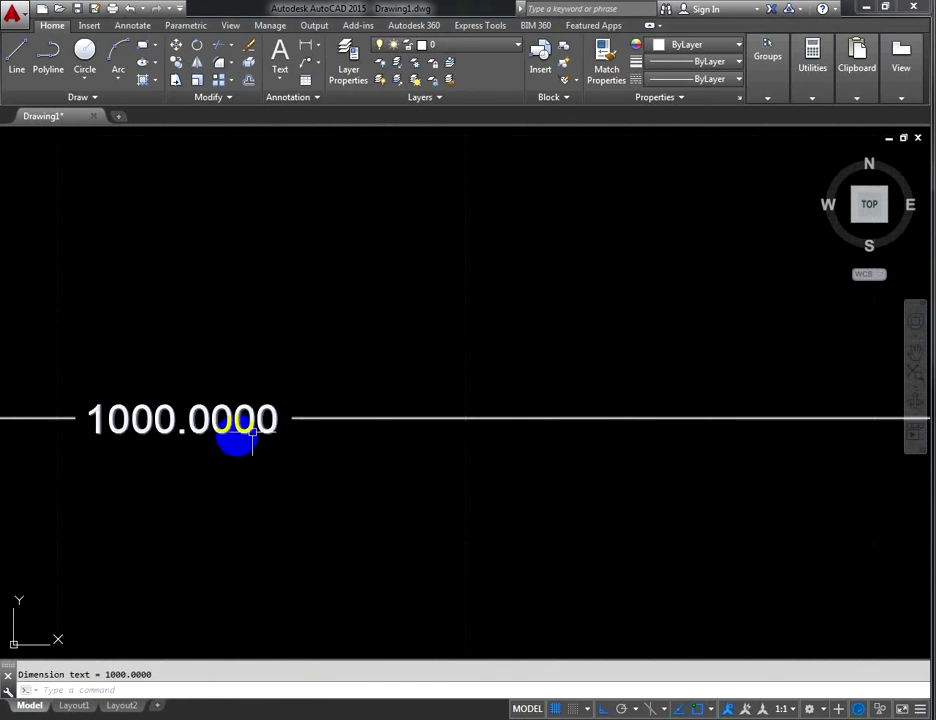
scroll(241, 430, up, 2)
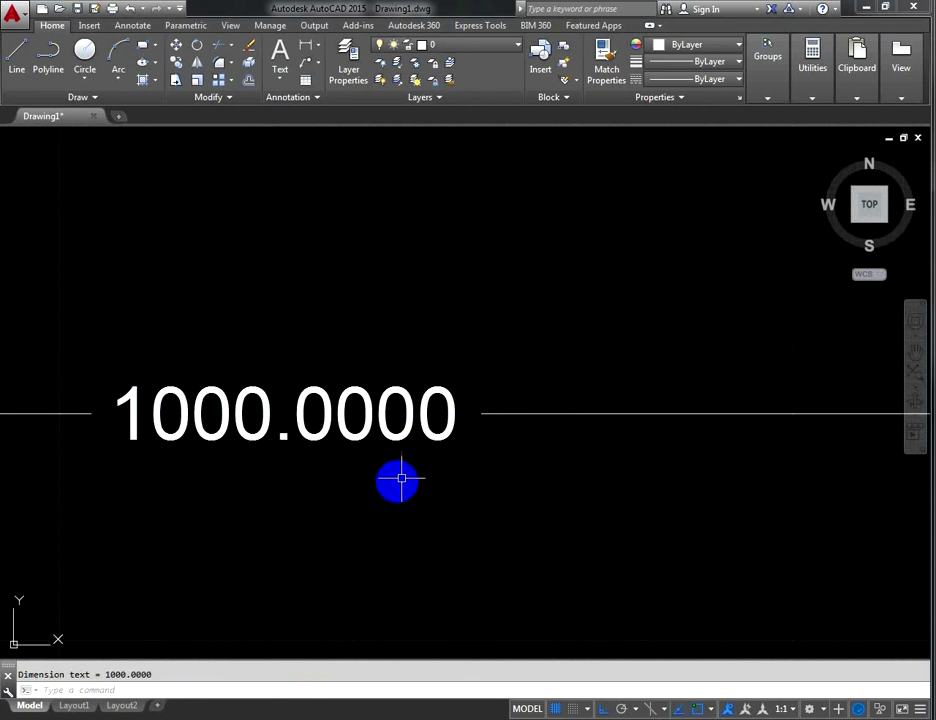
scroll(397, 480, down, 3)
mouse_move(355, 476)
middle_down()
mouse_move(692, 402)
mouse_move(572, 432)
mouse_move(800, 435)
mouse_move(451, 456)
mouse_move(564, 445)
mouse_move(467, 511)
mouse_move(412, 493)
mouse_move(602, 517)
mouse_move(297, 376)
mouse_move(443, 414)
mouse_move(320, 330)
middle_up()
scroll(480, 456, down, 3)
scroll(480, 453, up, 3)
scroll(339, 358, down, 5)
scroll(317, 390, up, 3)
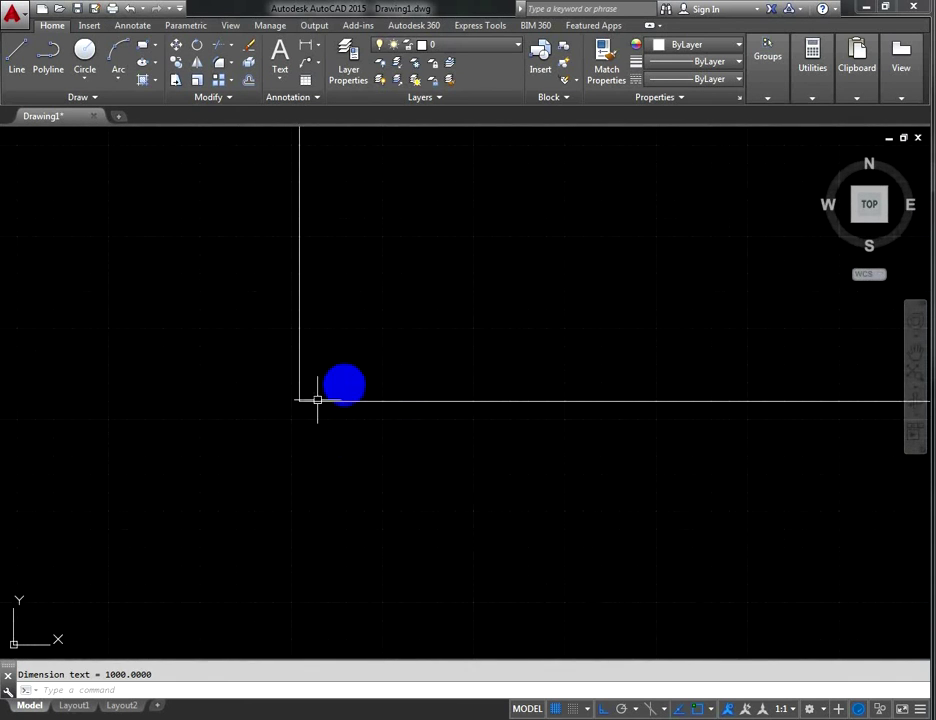
scroll(250, 394, up, 2)
scroll(249, 401, up, 1)
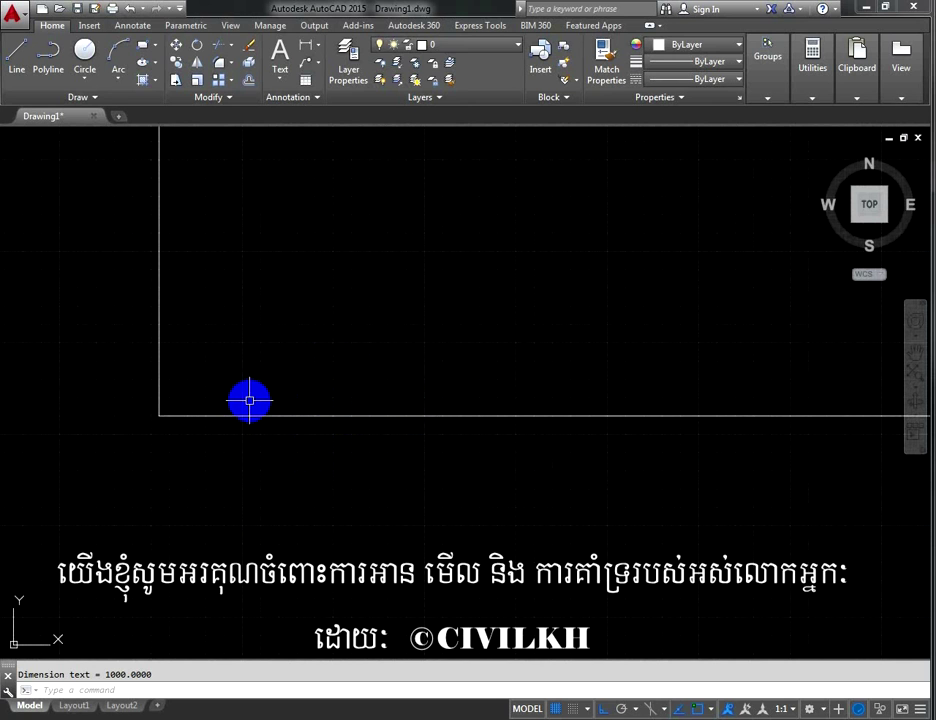
- Open the Dimension Style Manager with D, showing Standard current, and move its window lower
text(d)
key(Return)
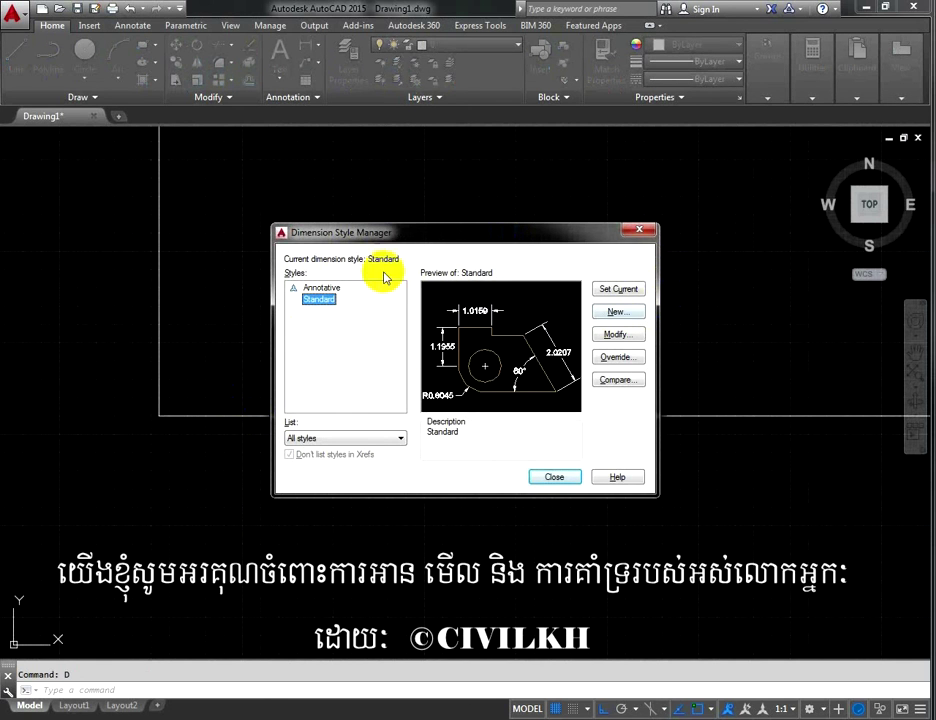
drag(415, 236, 417, 270)
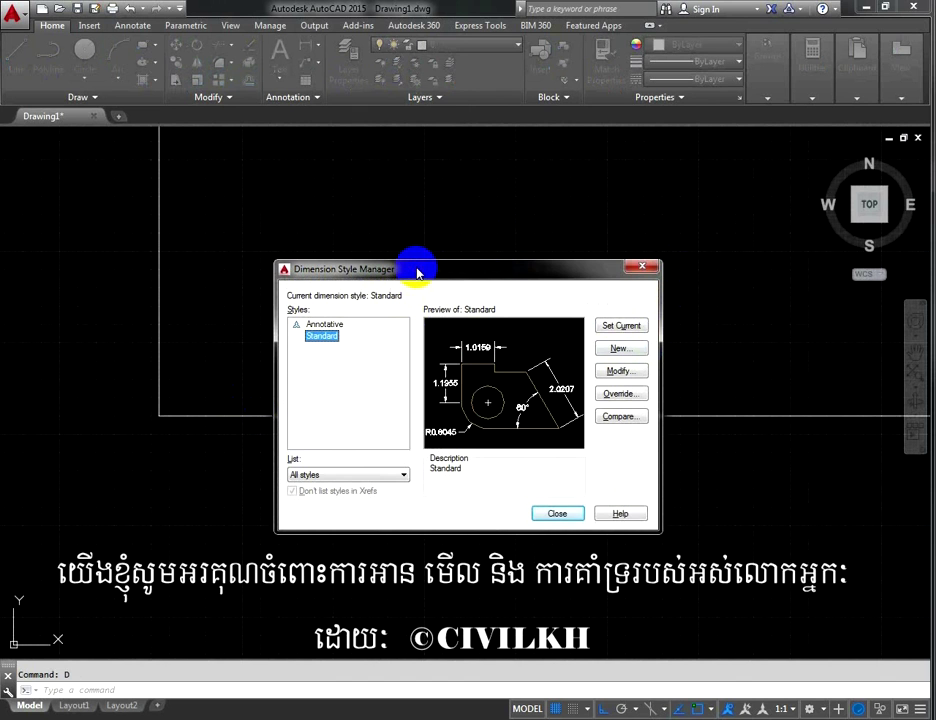
drag(417, 273, 406, 278)
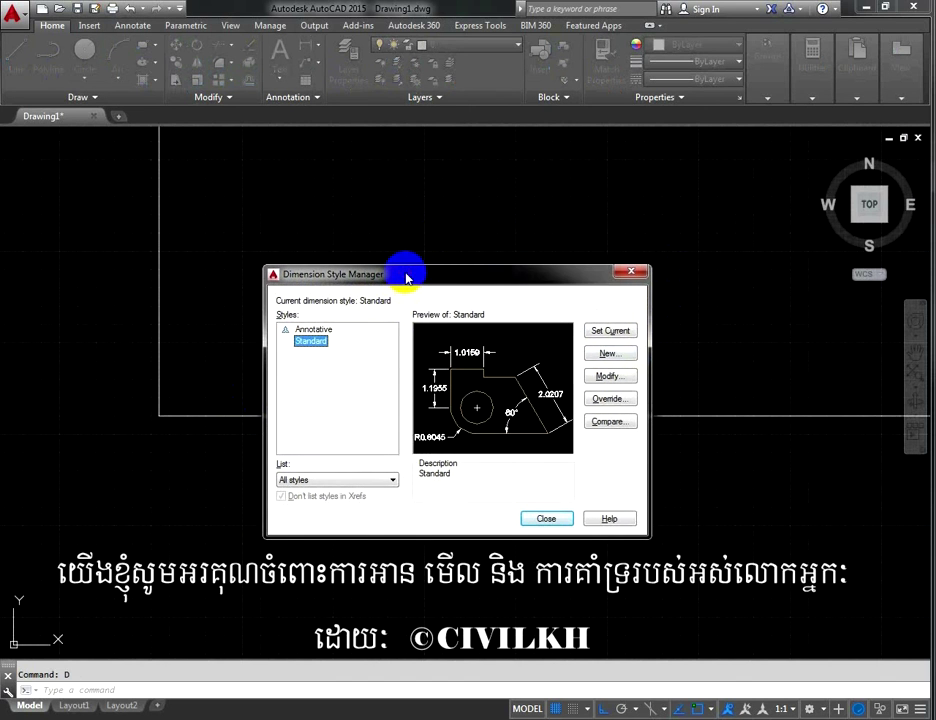